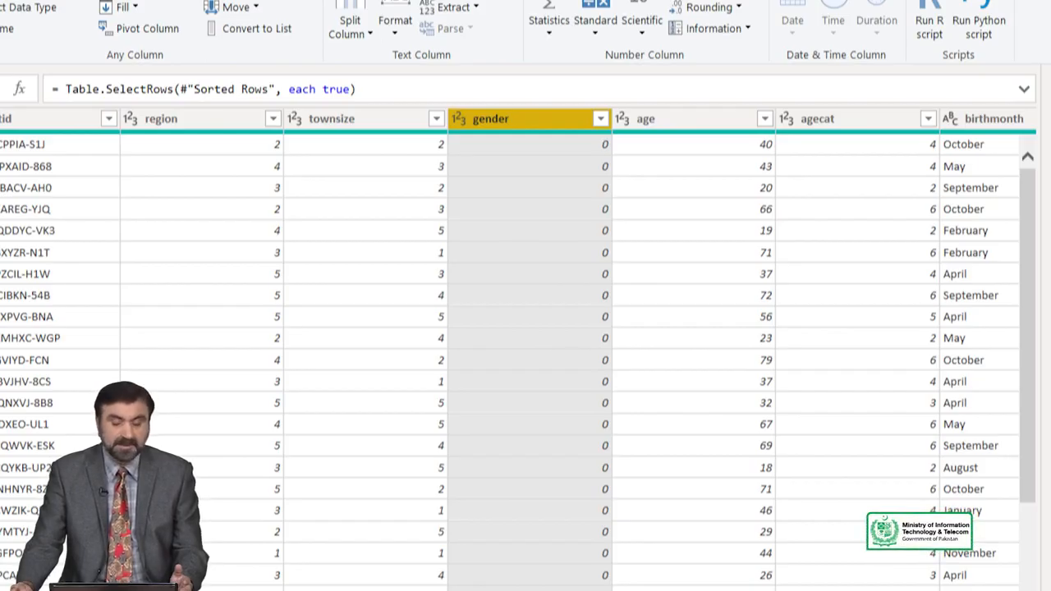
- Change the gender column's data type to Text and delete that change from the applied steps
right_click(540, 121)
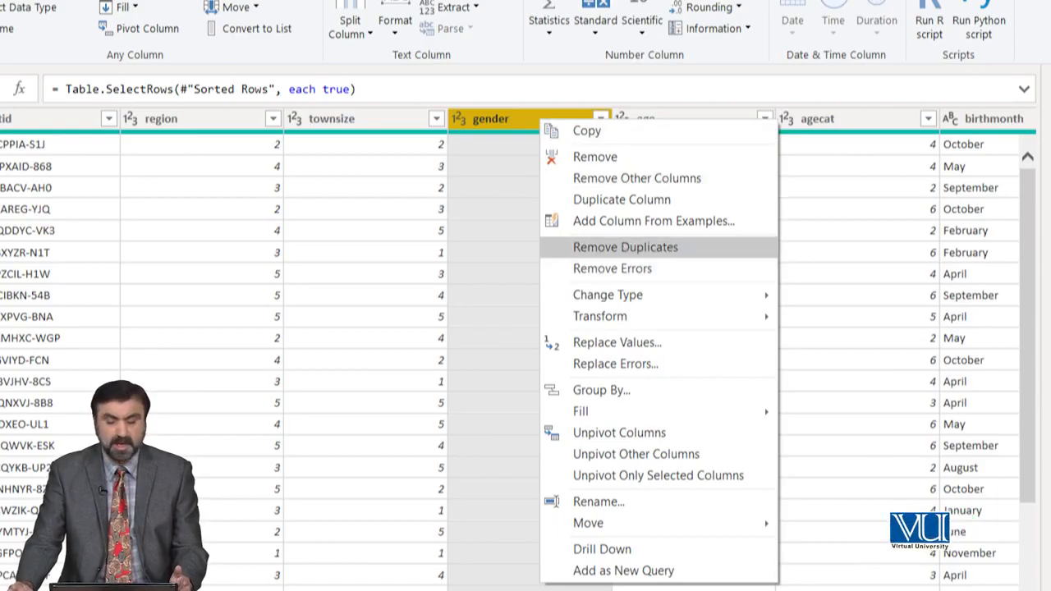
mouse_move(607, 294)
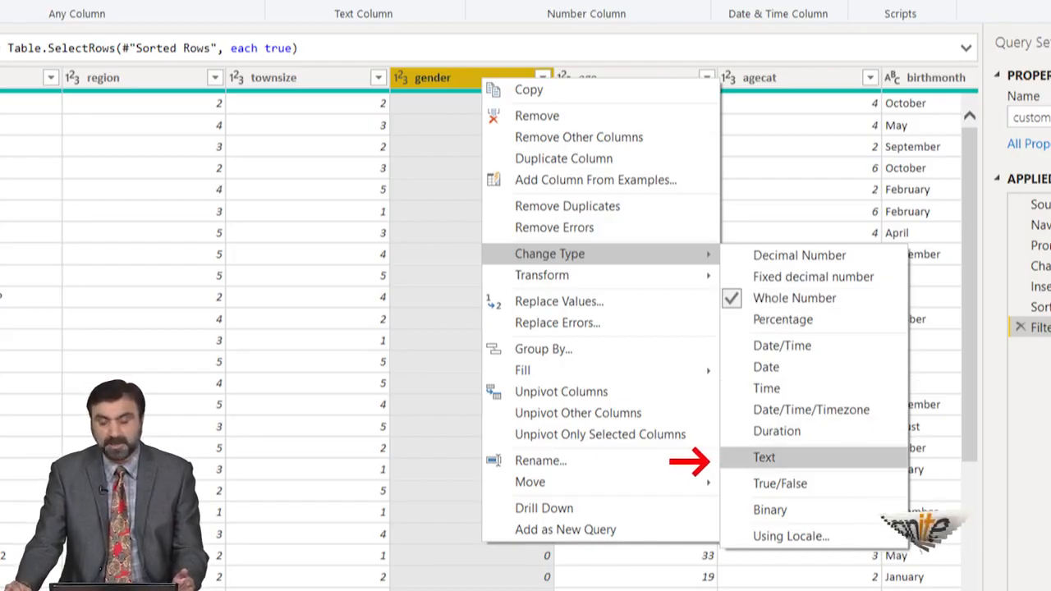
key("Return")
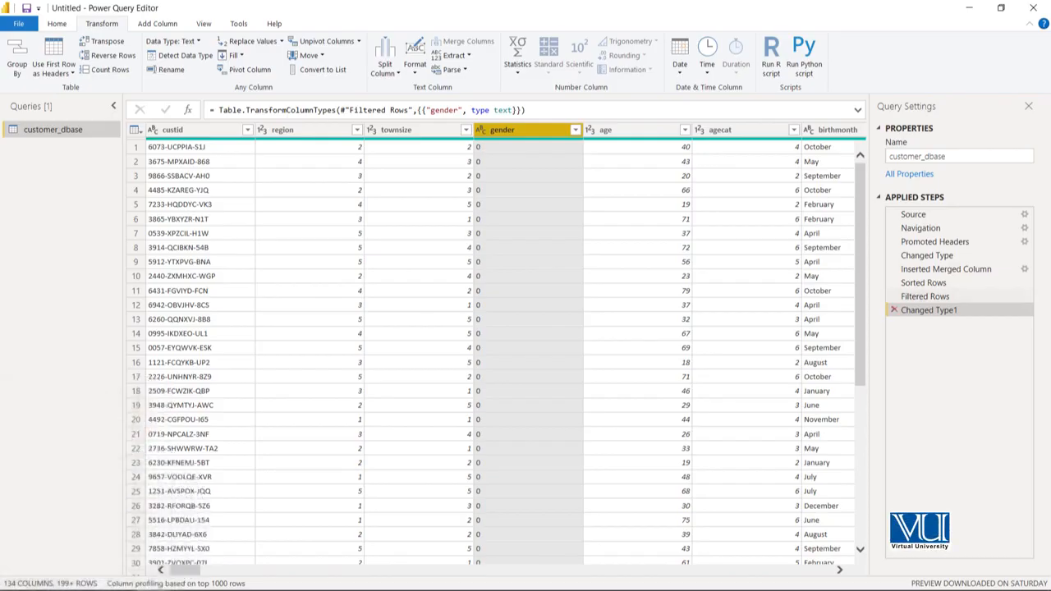
left_click(893, 309)
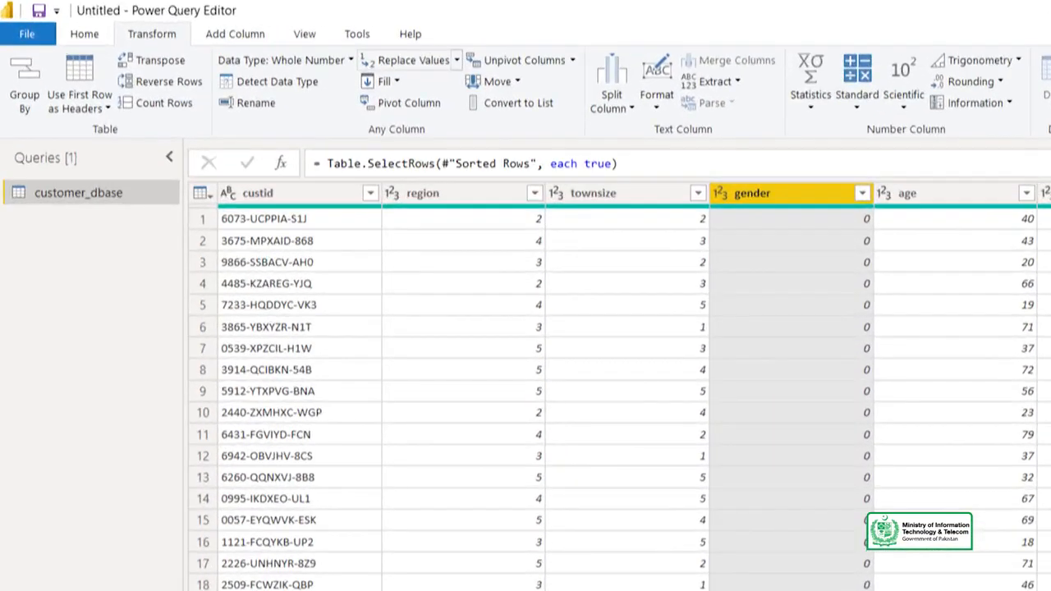
left_click(411, 60)
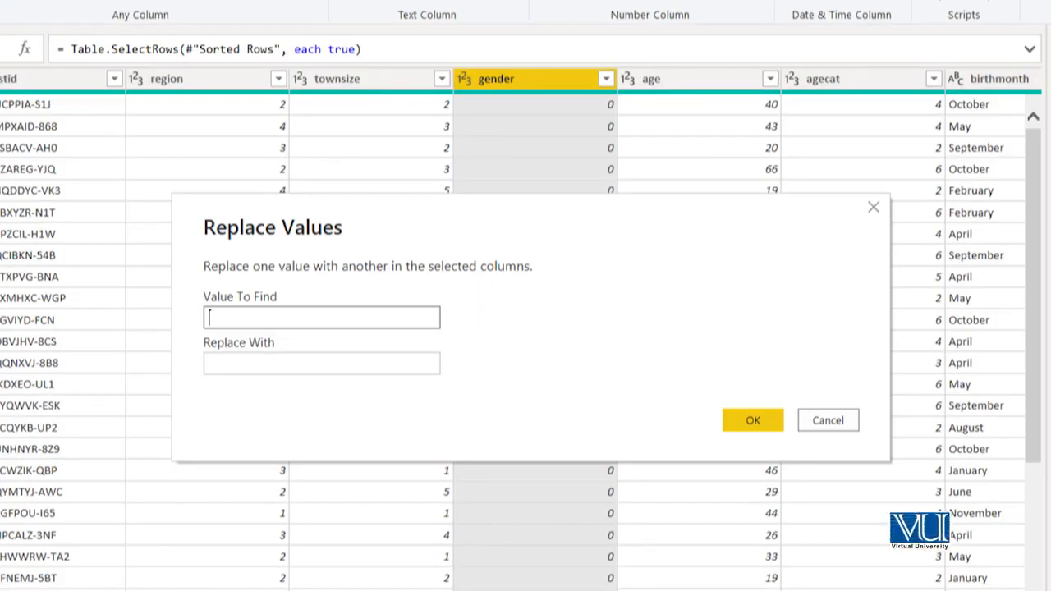
type("0")
key("Tab")
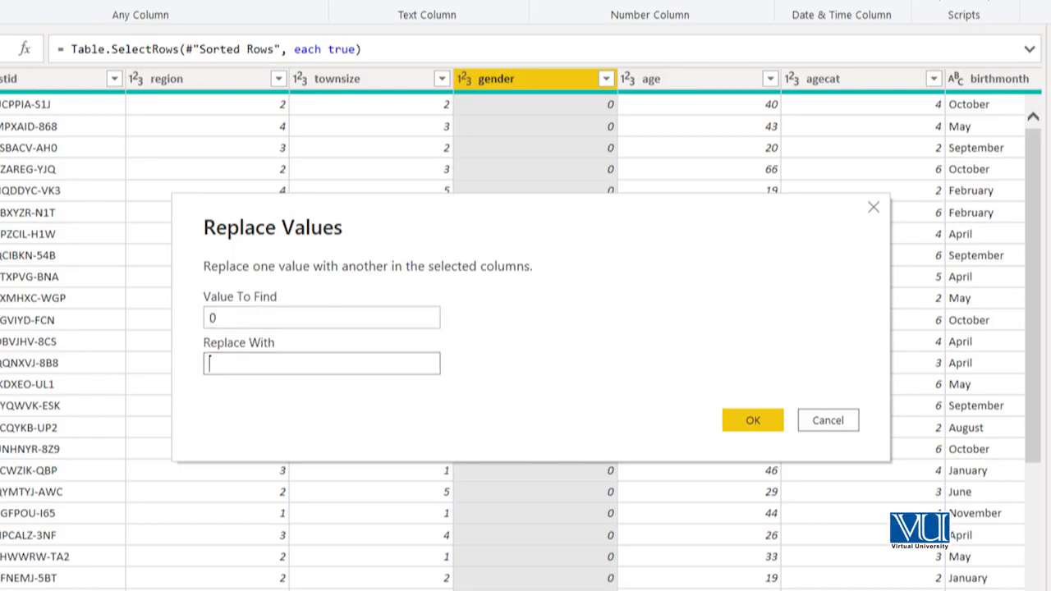
type("Male")
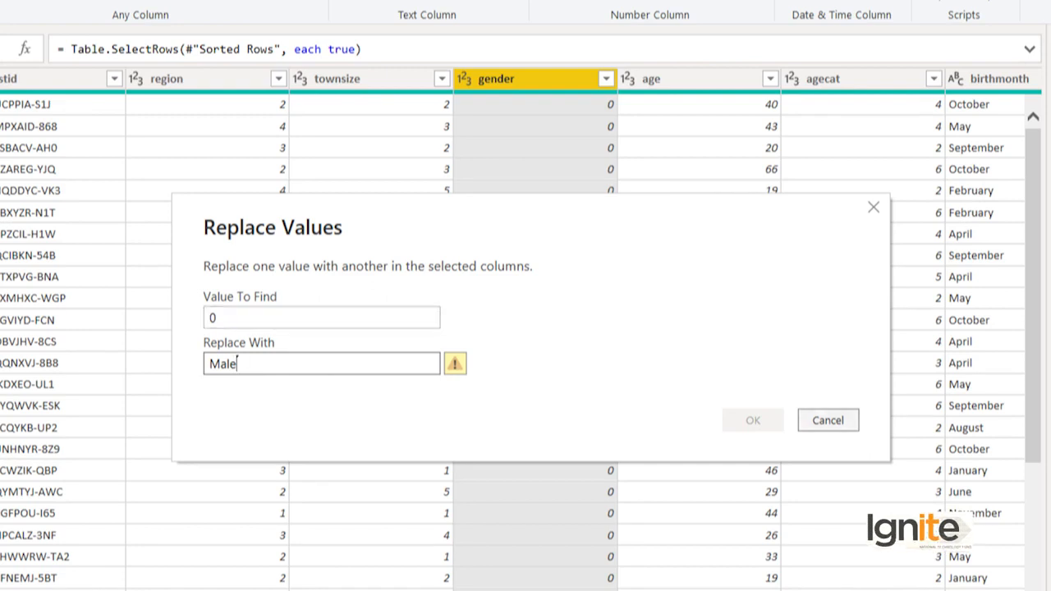
left_click(827, 420)
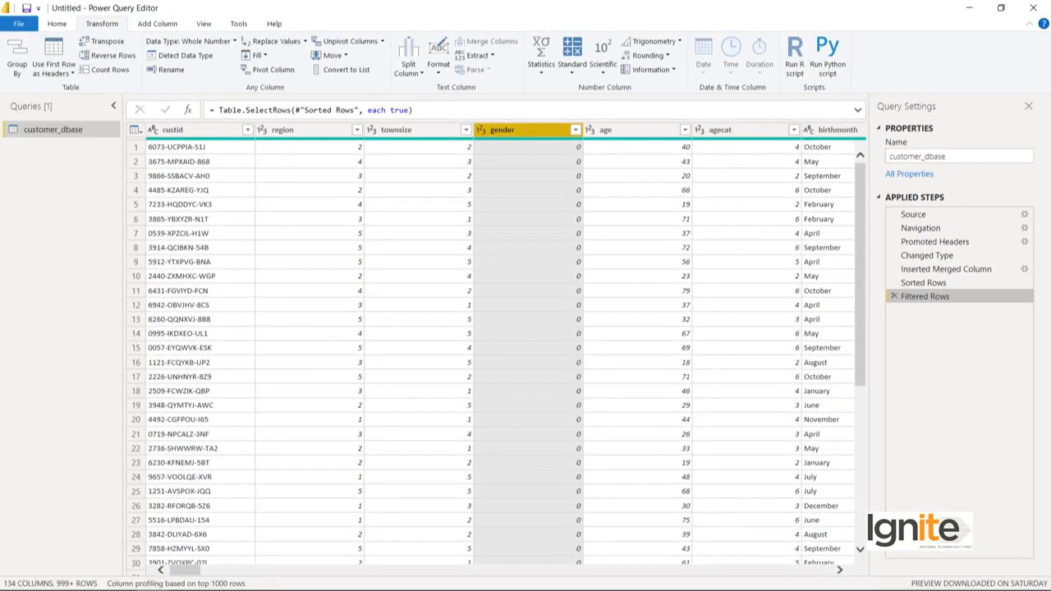
- Change the gender column's data type to Text
right_click(551, 133)
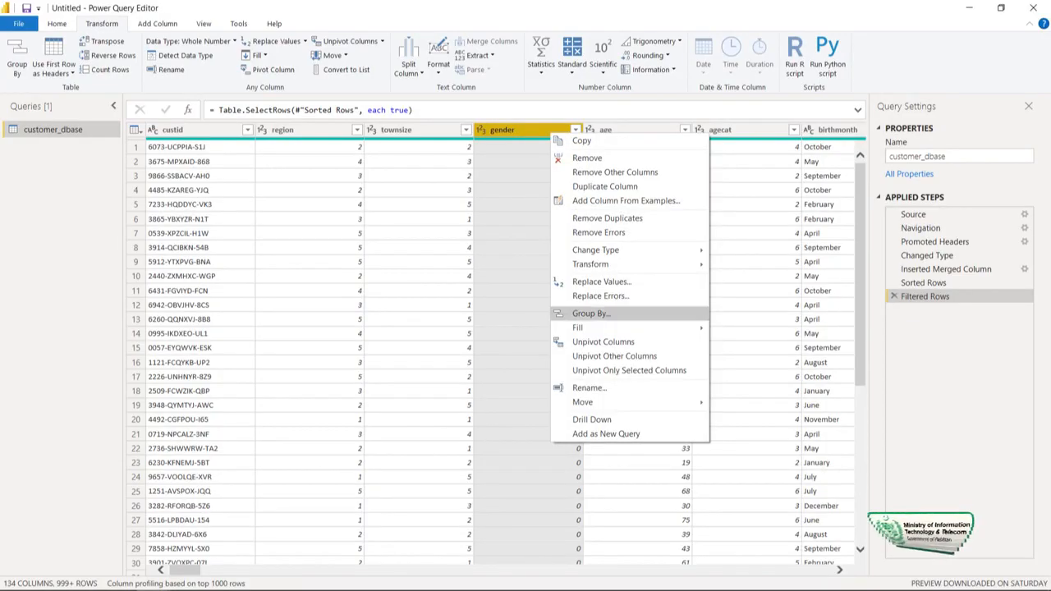
mouse_move(595, 249)
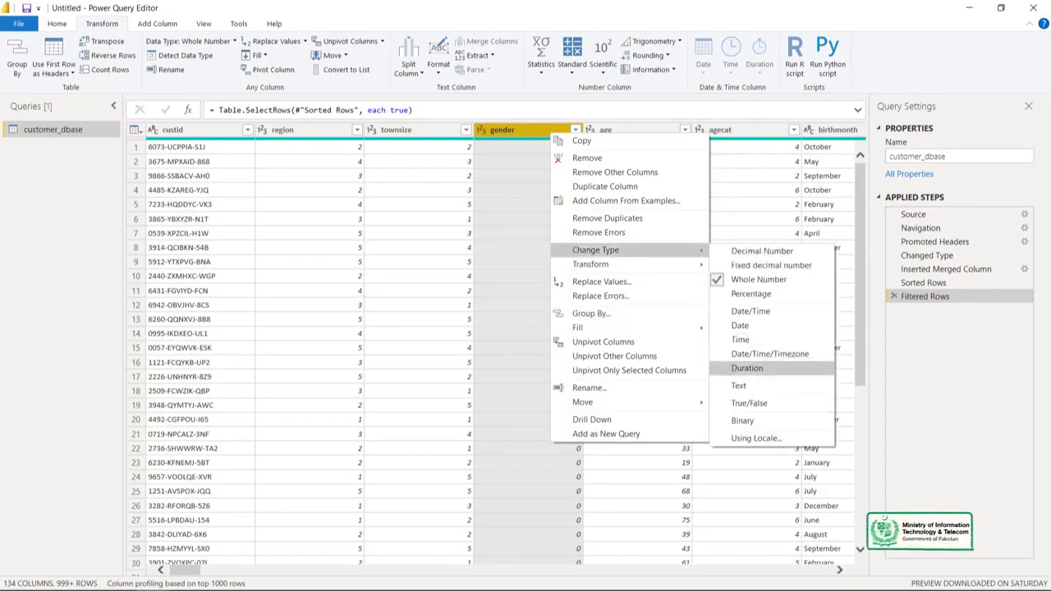
left_click(738, 385)
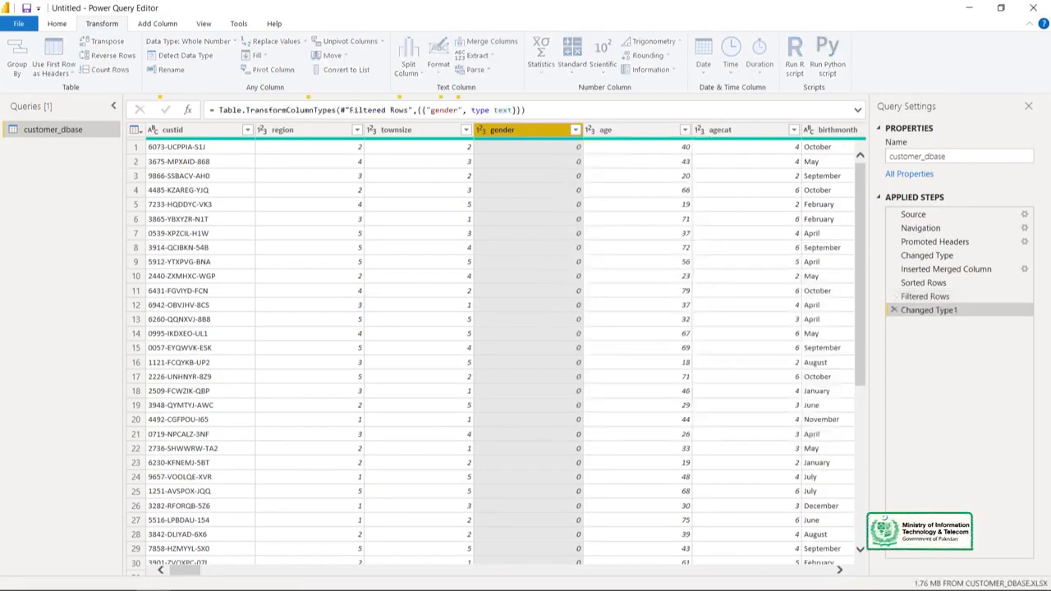
- Replace the value 0 with Male in the gender column
left_click(250, 41)
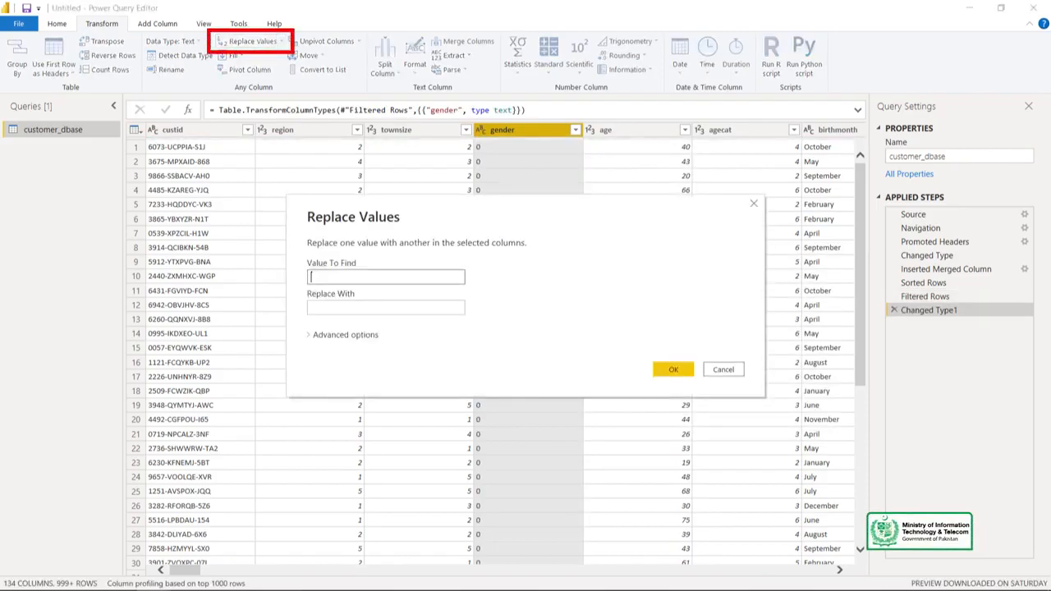
type("0")
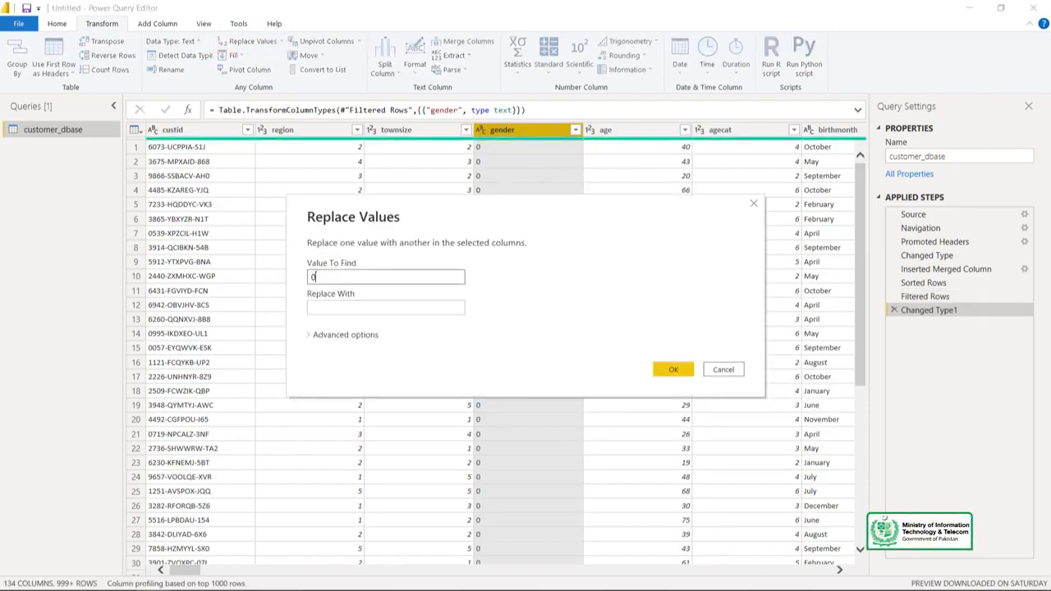
key("Tab")
type("Male")
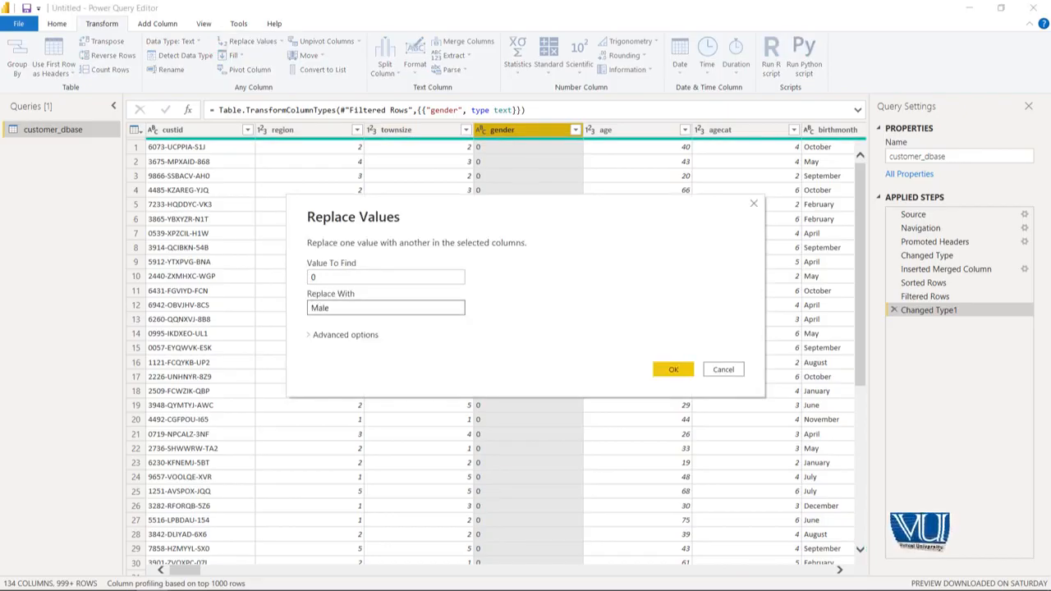
key("Return")
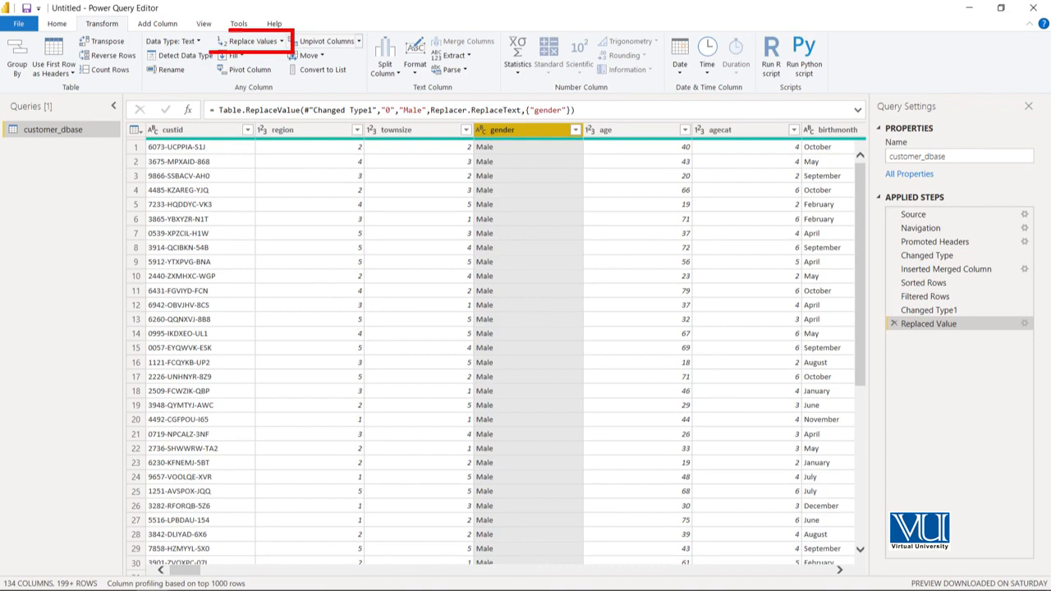
- Replace the value 1 with Female in the gender column
left_click(252, 41)
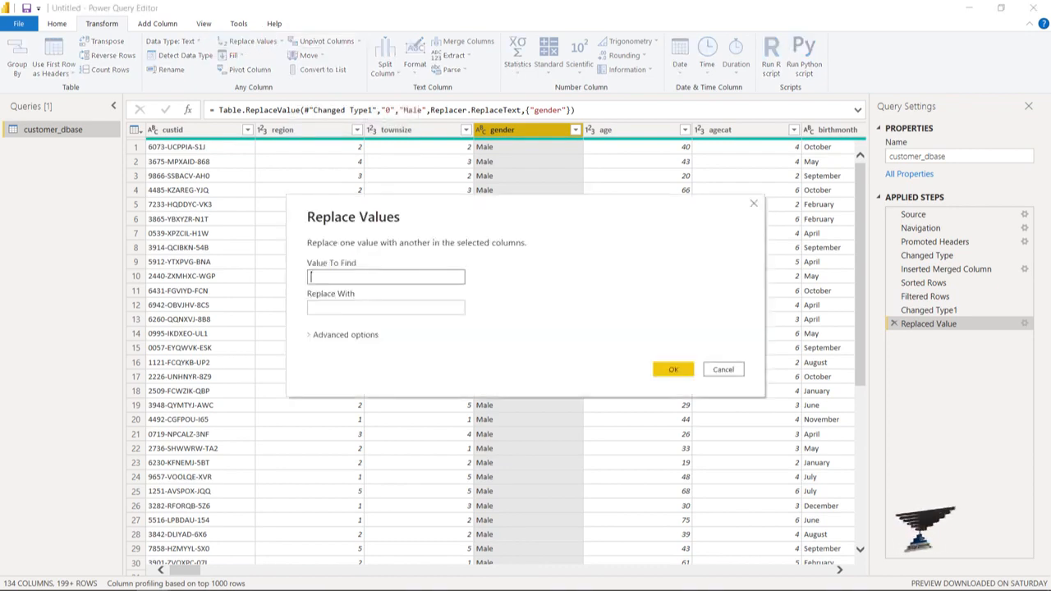
type("1")
key("Tab")
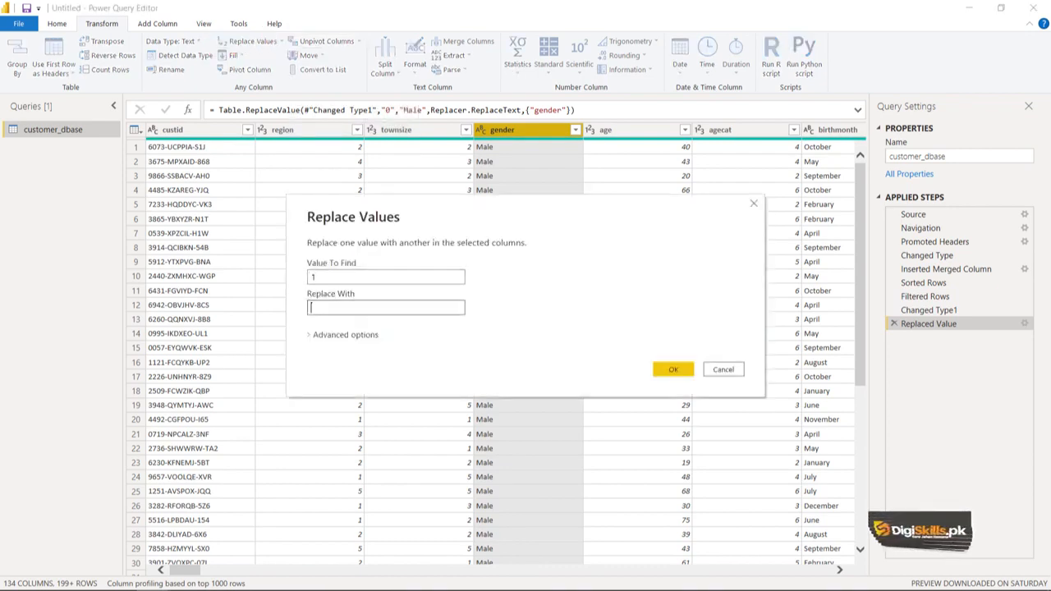
type("Female")
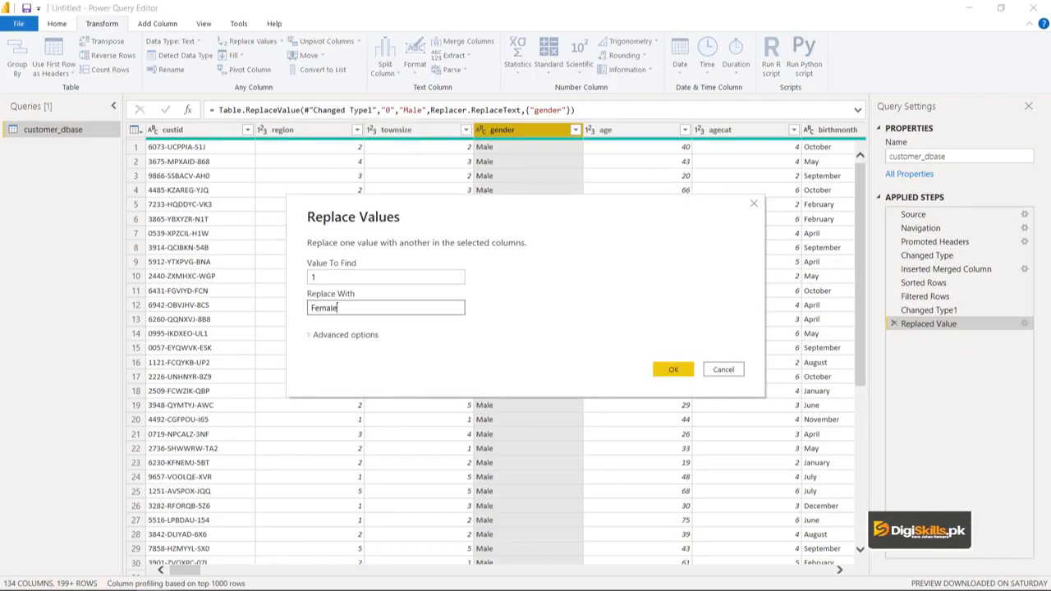
key("Return")
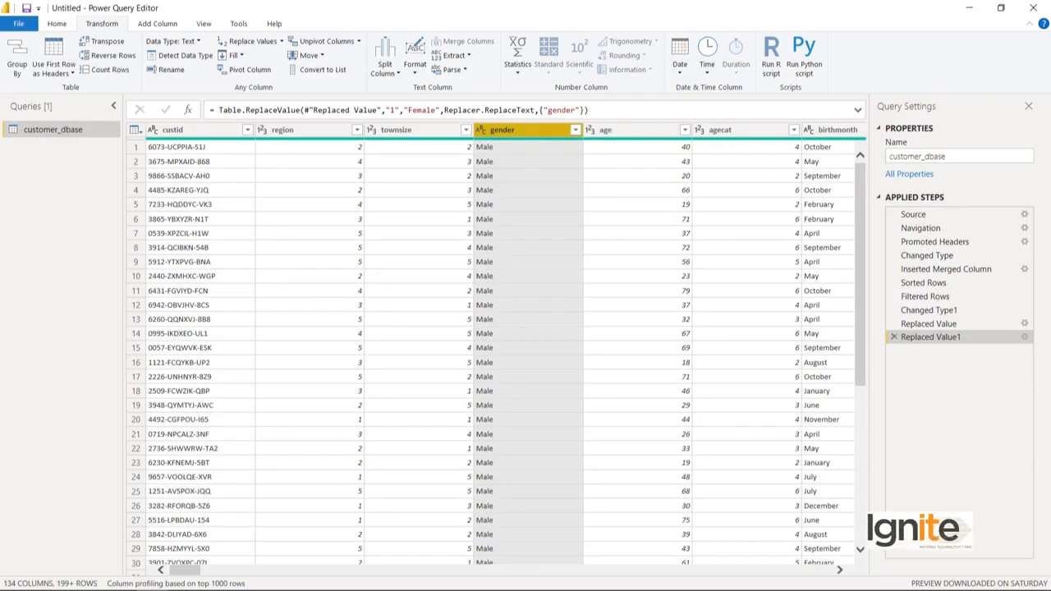
- Add a new column containing the text length of each birthmonth value
left_click(837, 129)
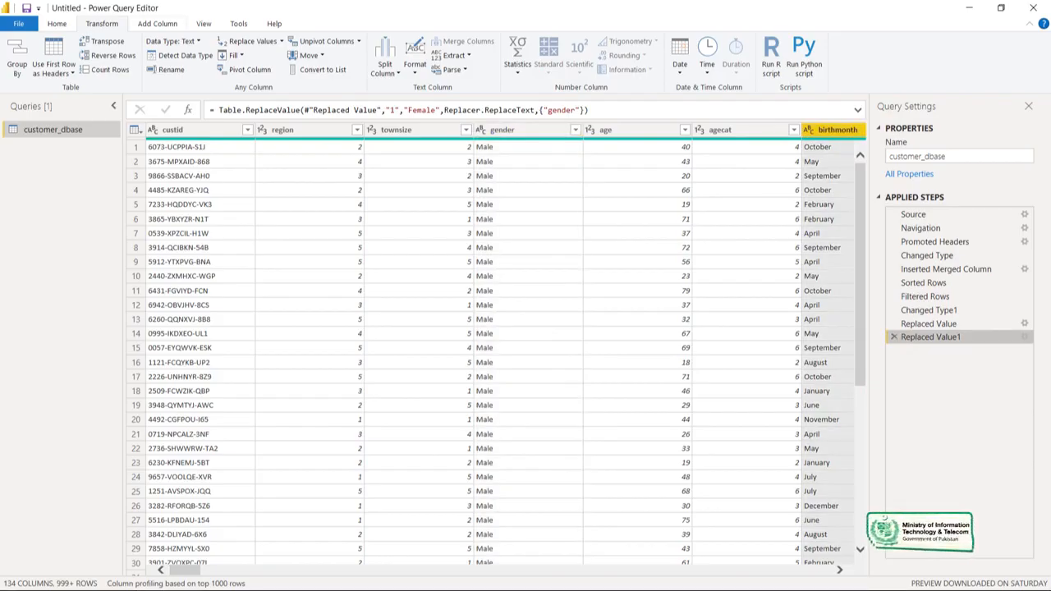
left_click(157, 23)
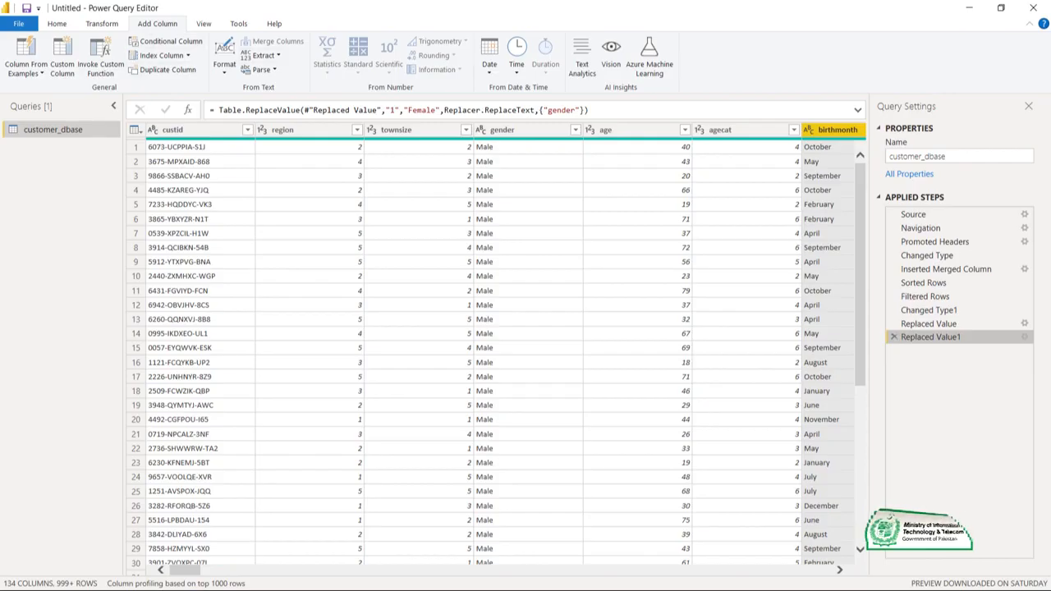
left_click(263, 55)
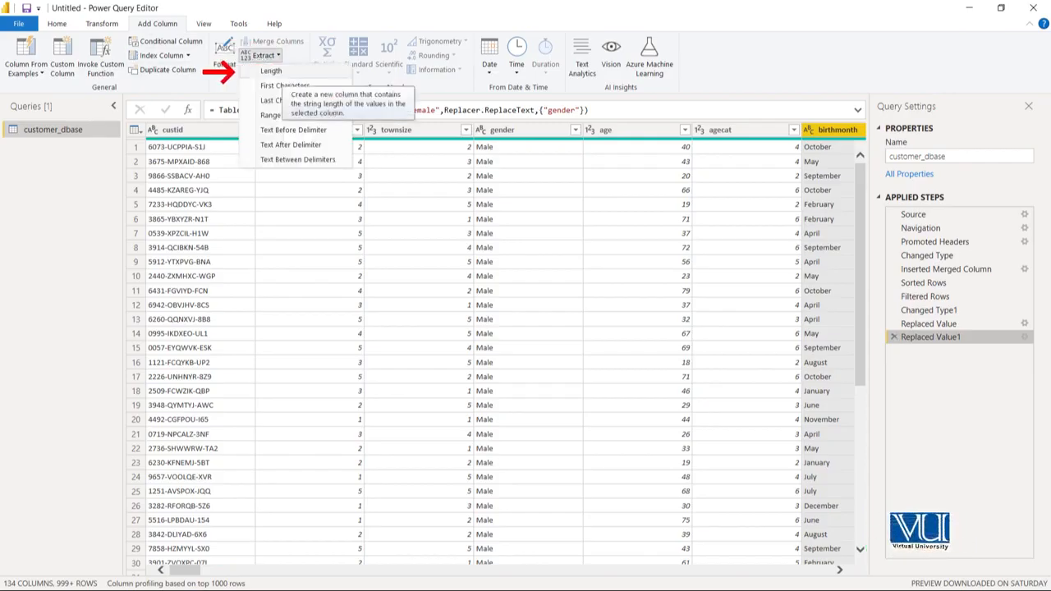
left_click(270, 71)
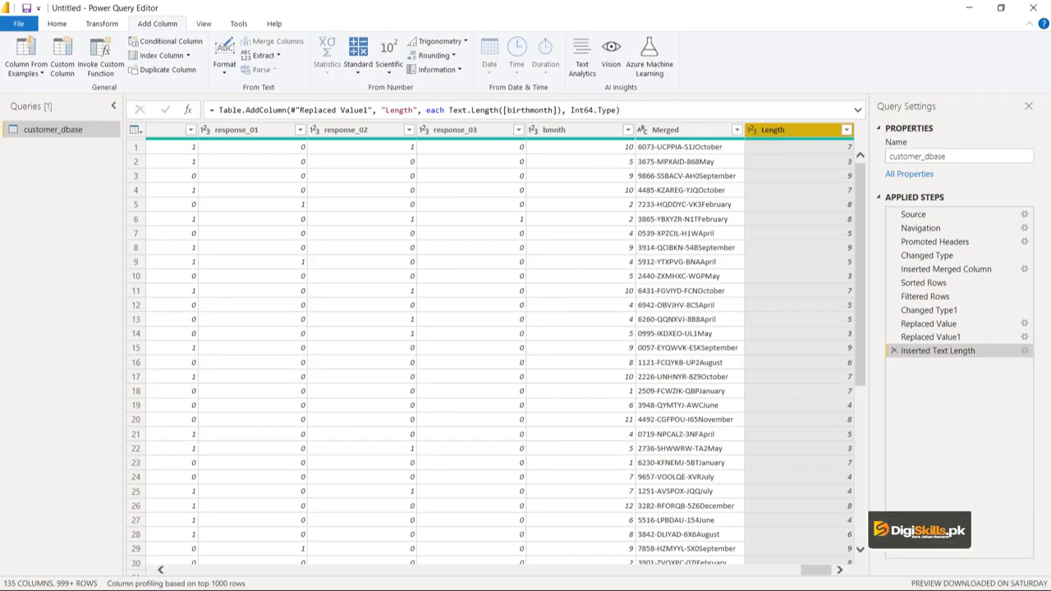
- Add a column with the last 1 character of birthmonth, and another new column converting those characters to uppercase
left_click_drag(815, 569, 188, 570)
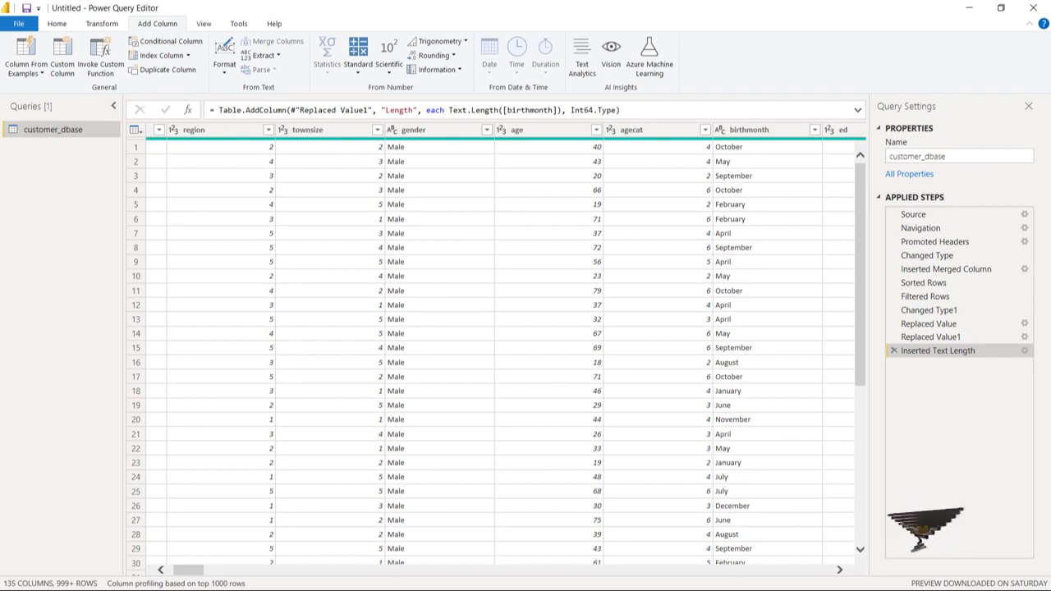
scroll(492, 345, "right", 1)
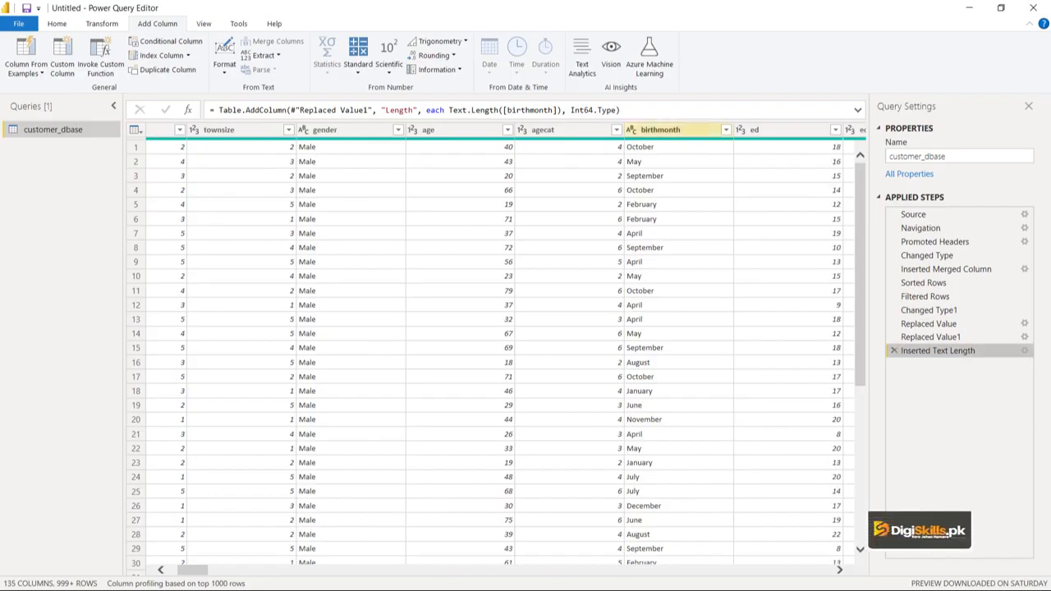
left_click(669, 129)
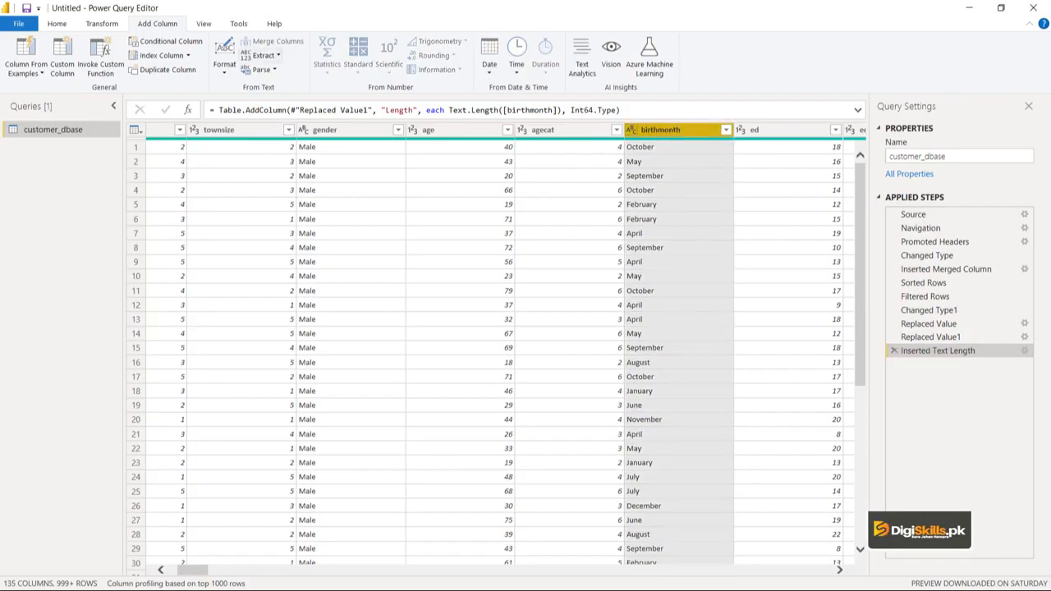
left_click(262, 55)
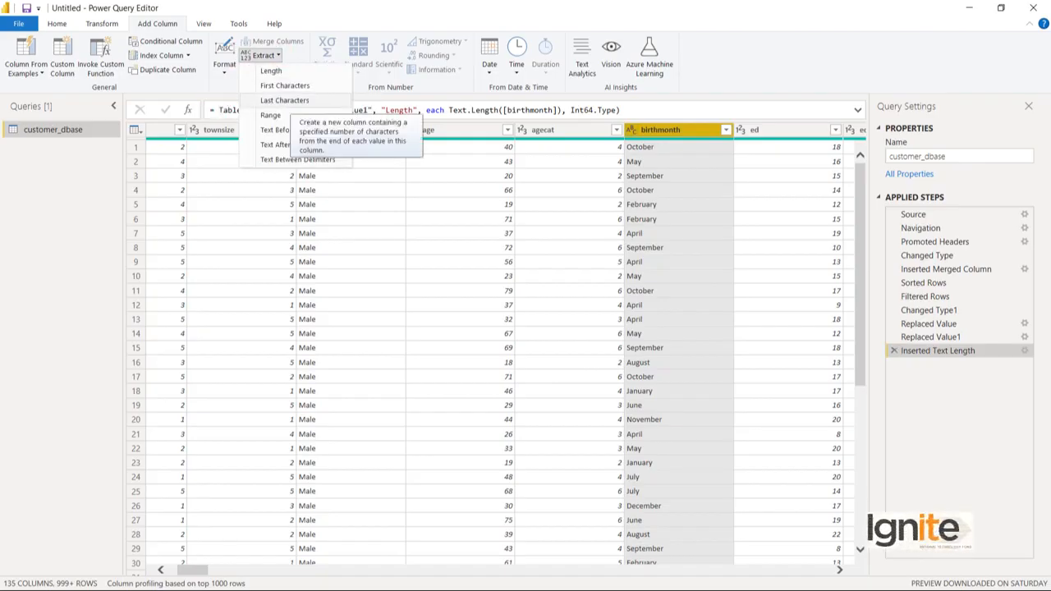
left_click(284, 100)
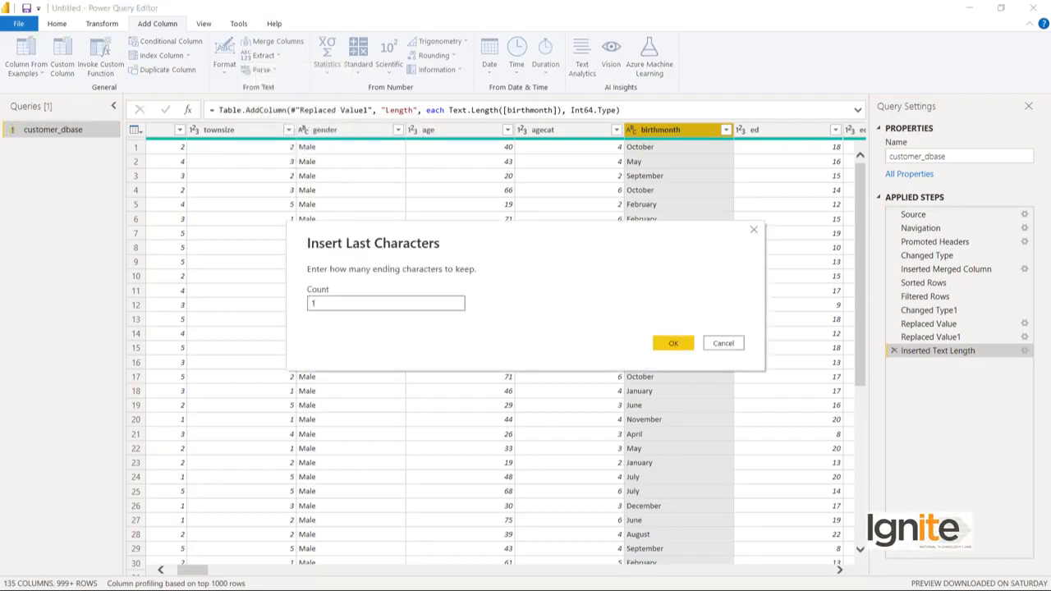
key("Return")
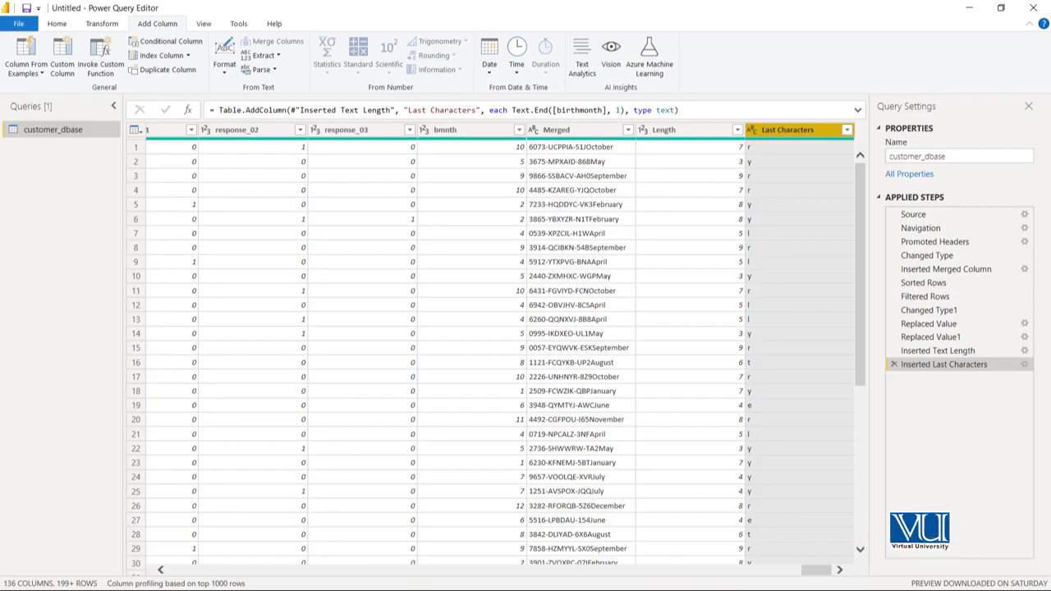
left_click(224, 64)
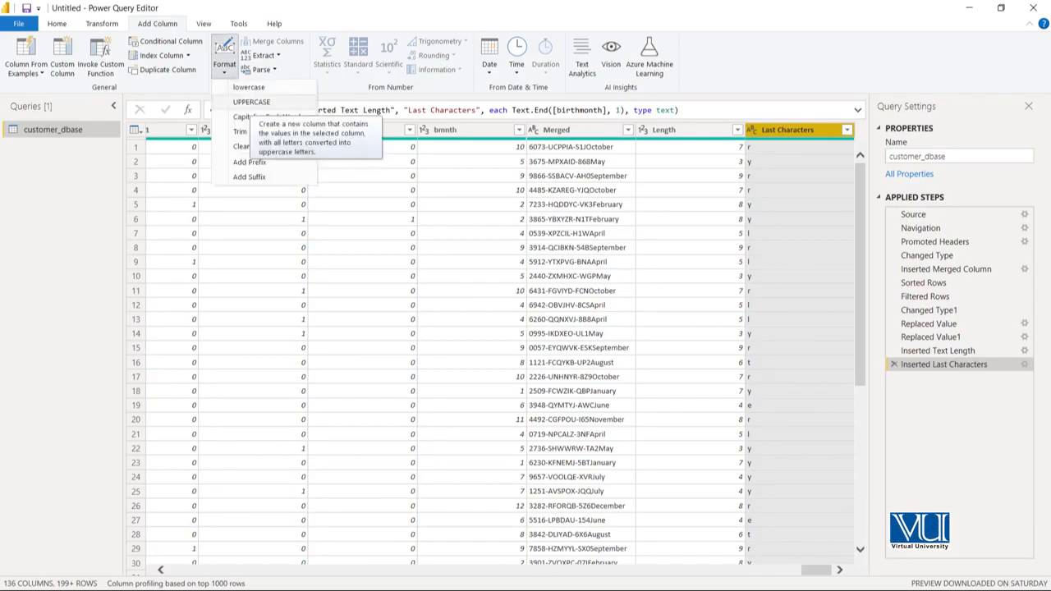
left_click(251, 101)
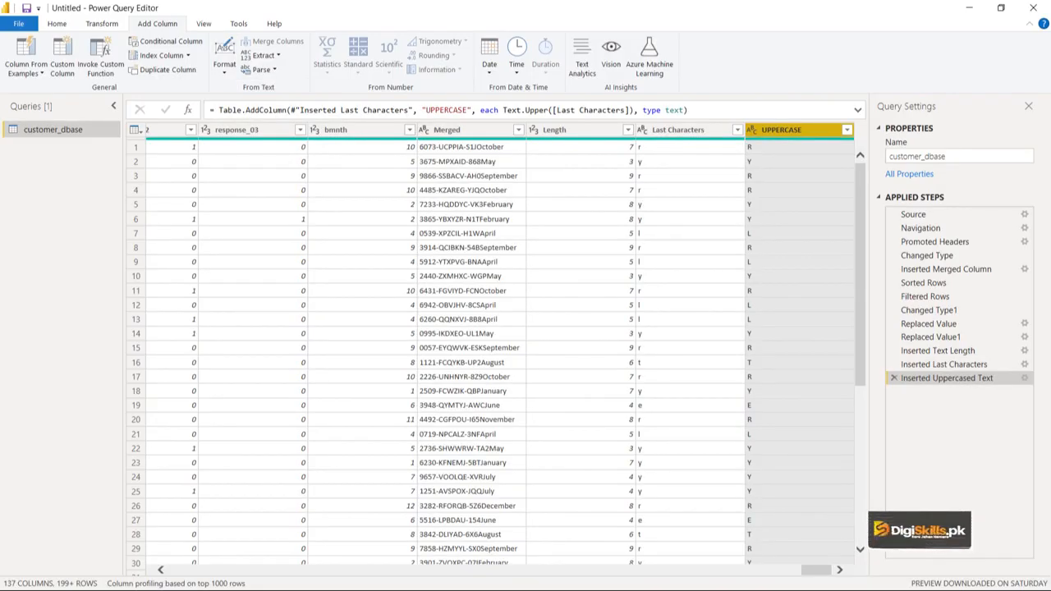
- Add a column extracting a text range from birthmonth, with starting index 0 and 2 characters
left_click_drag(816, 570, 174, 570)
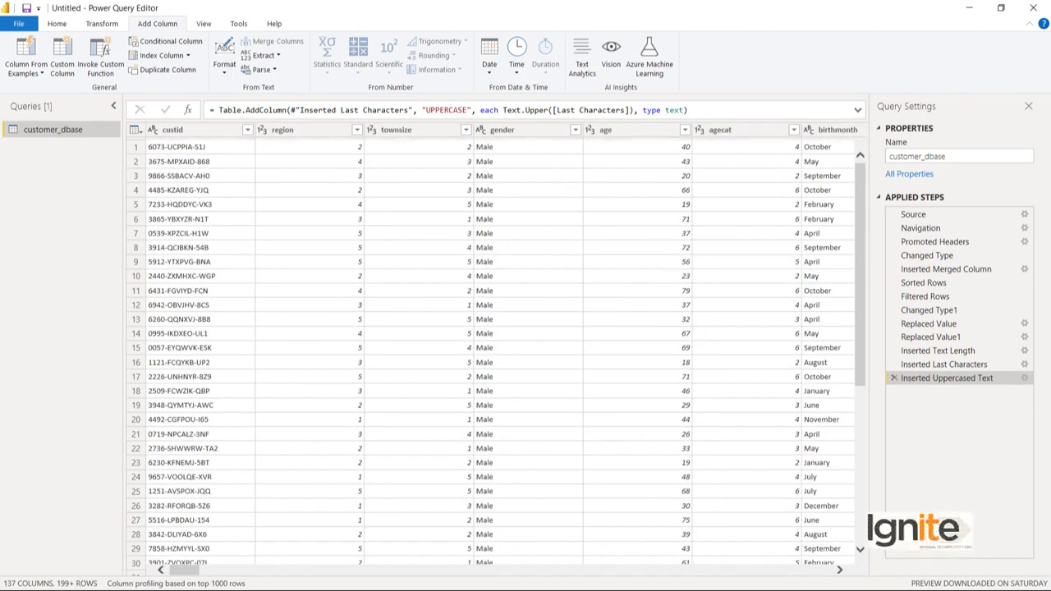
scroll(493, 353, "right", 3)
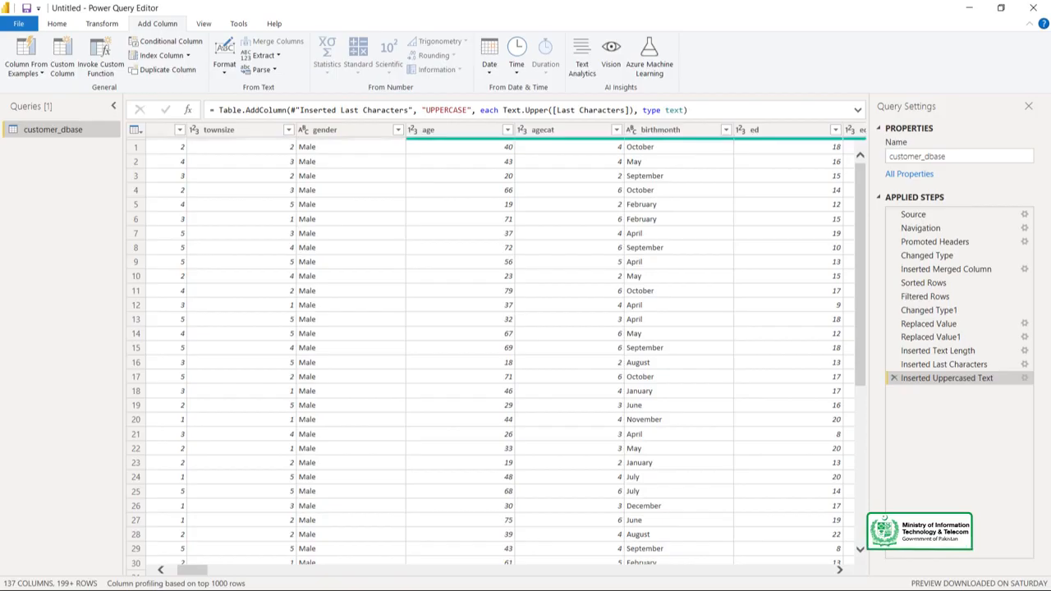
left_click(661, 130)
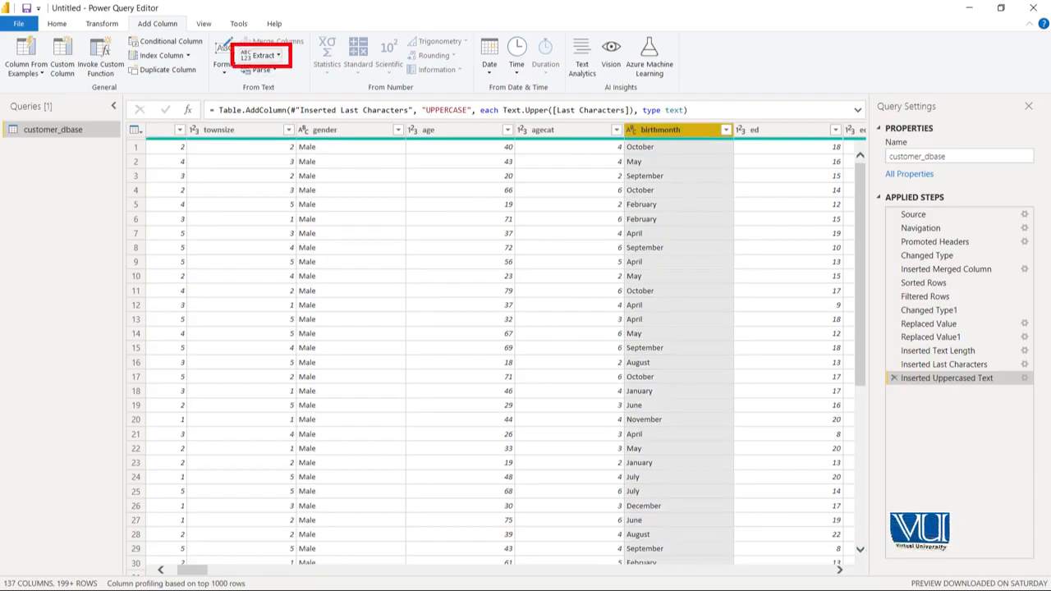
left_click(264, 56)
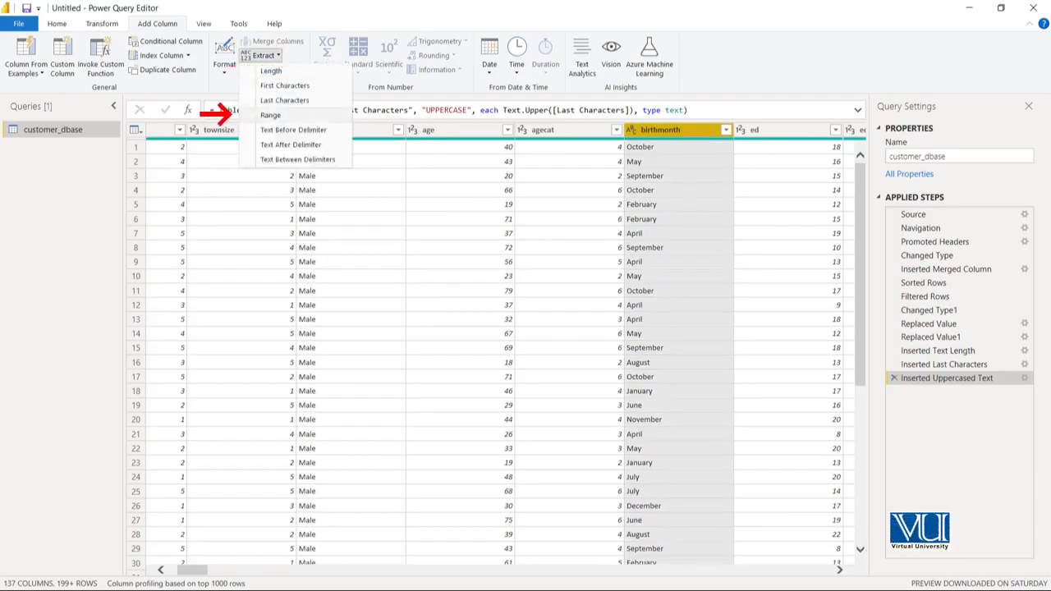
left_click(270, 115)
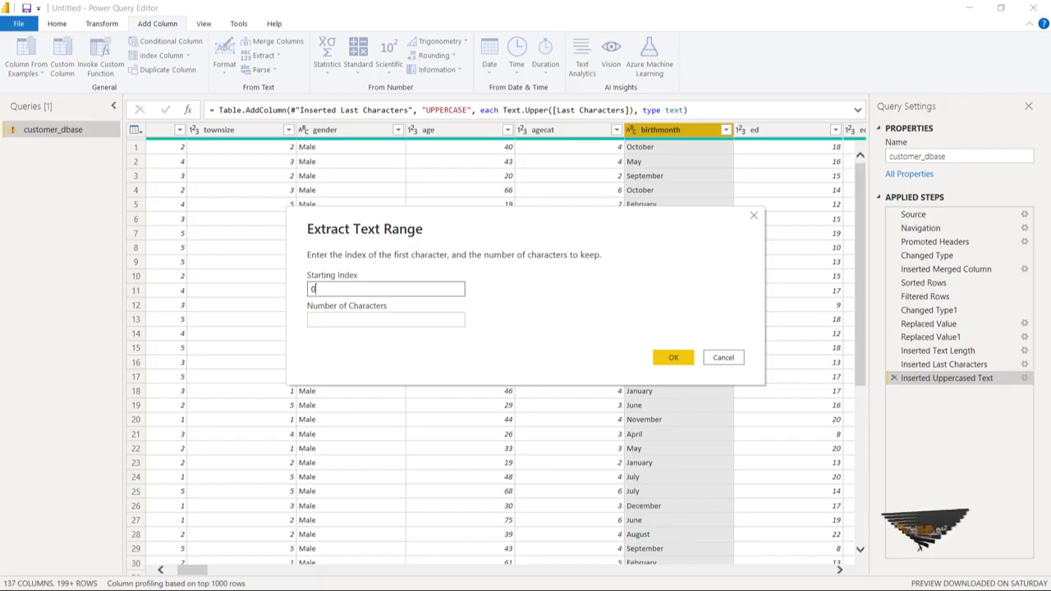
key("Tab")
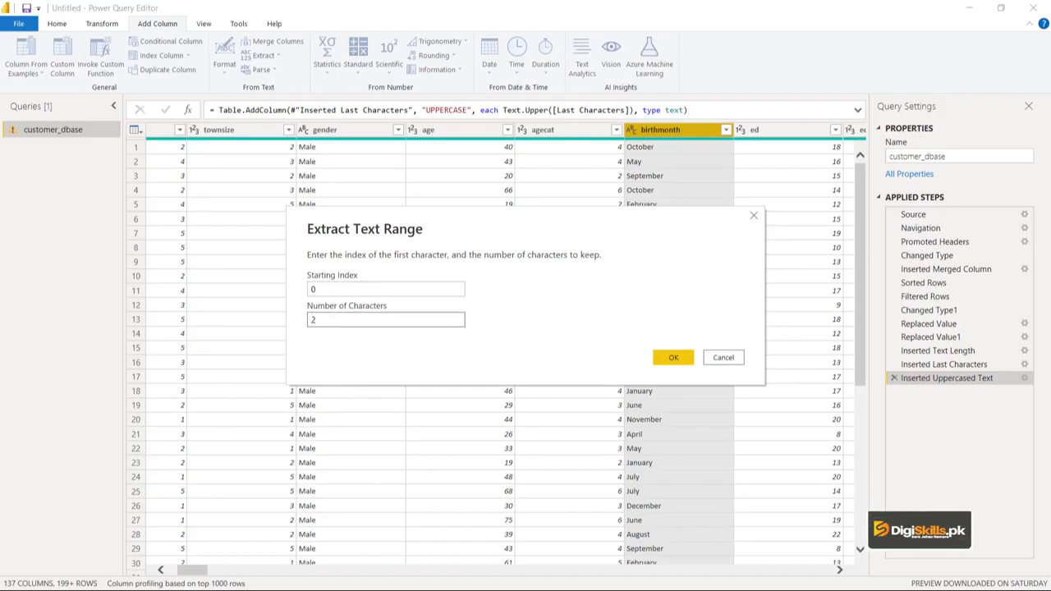
left_click(673, 357)
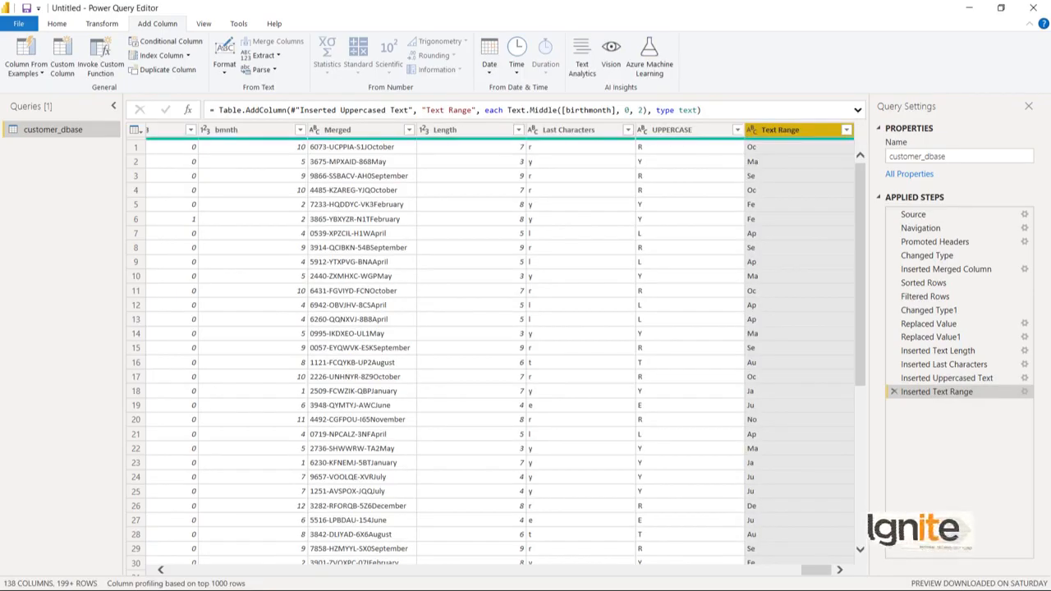
- Edit the Text Range column's formula so the number of characters kept is [Length]-1
left_click(858, 110)
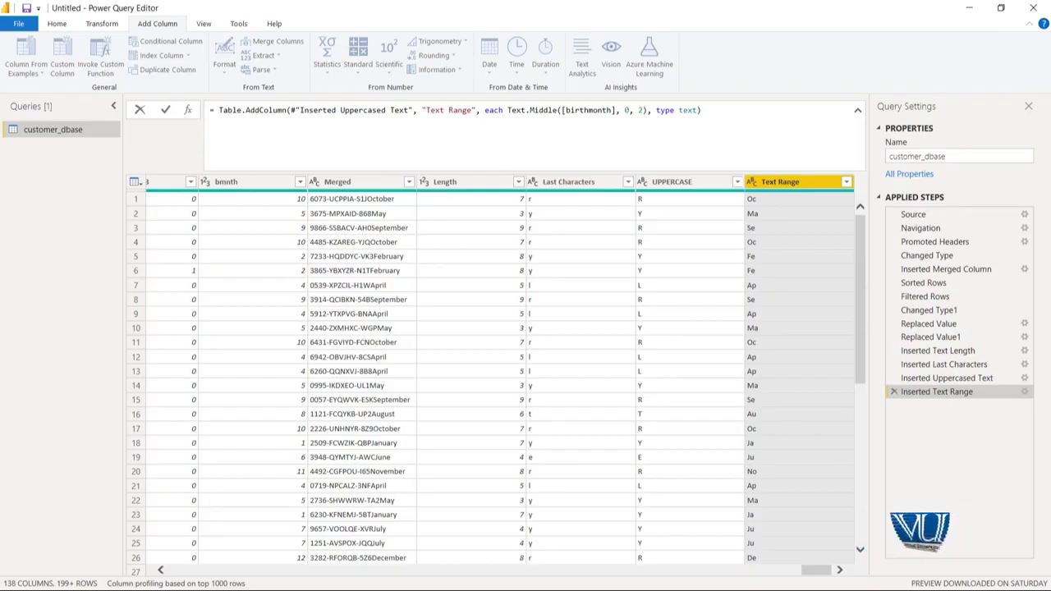
left_click(643, 110)
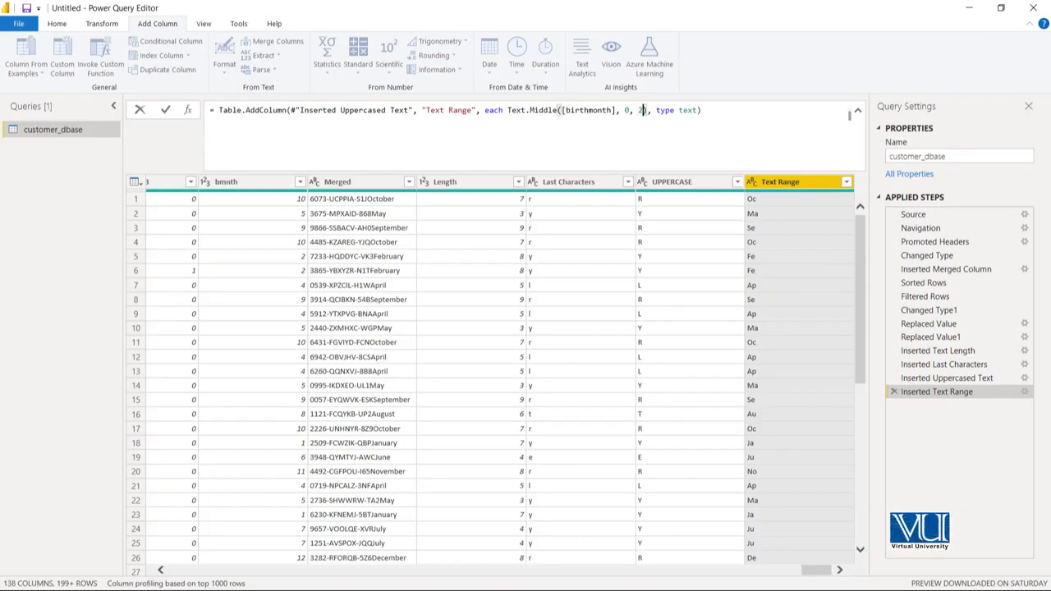
key("BackSpace")
type("[")
type("Leng")
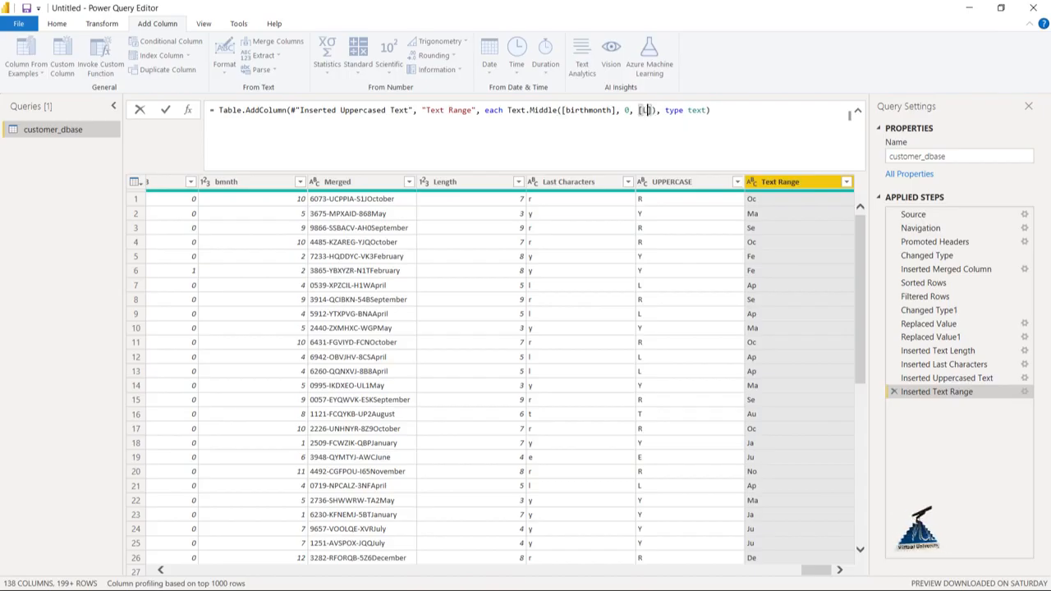
type("th")
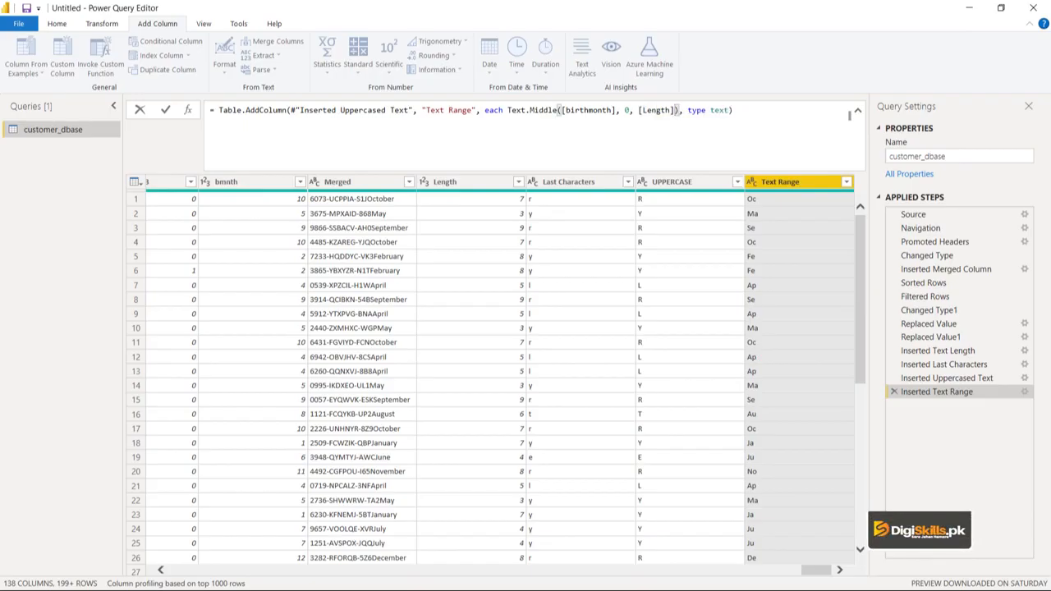
type("-1")
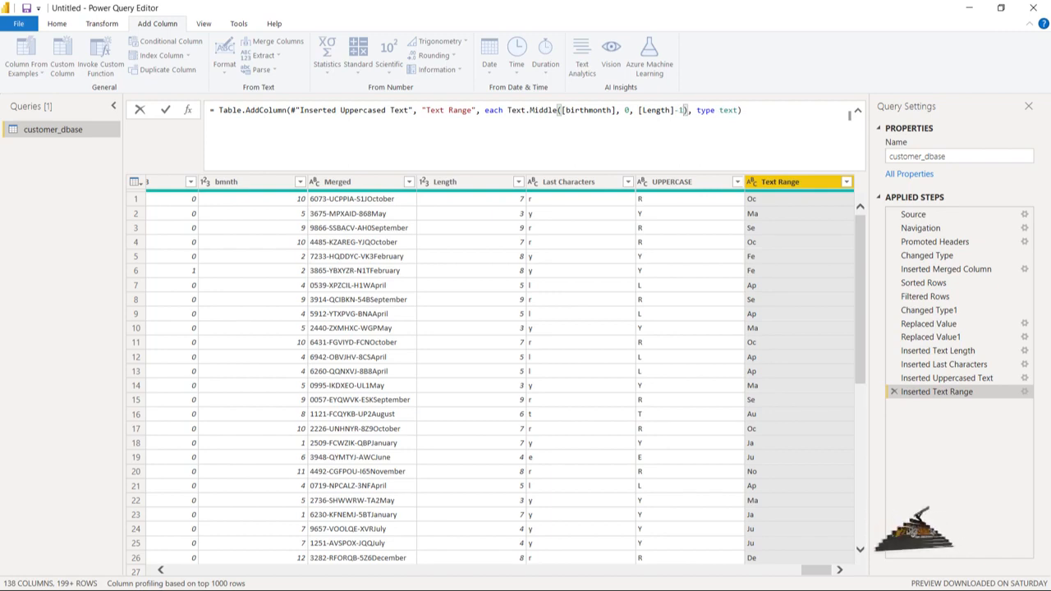
key("Return")
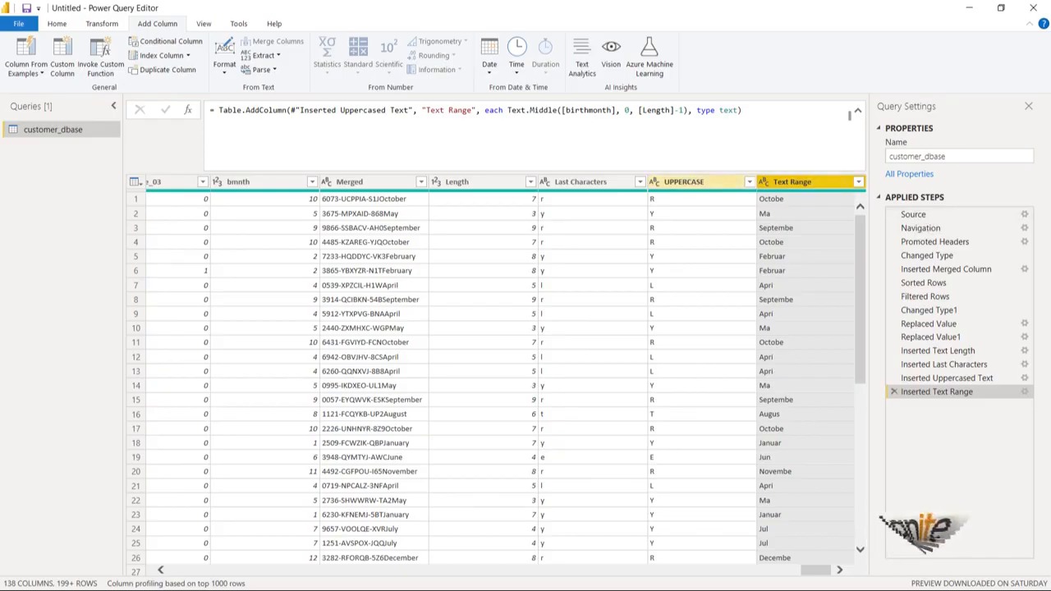
- Merge the Text Range and UPPERCASE columns, in that order, into a new column named BM with no separator
left_click(698, 181, "ctrl")
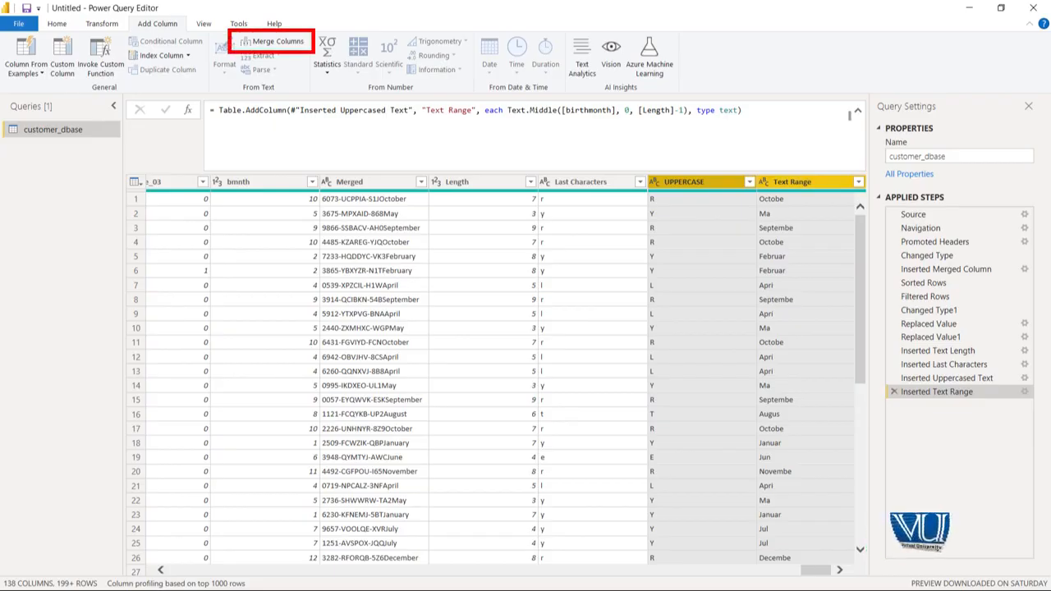
left_click(277, 41)
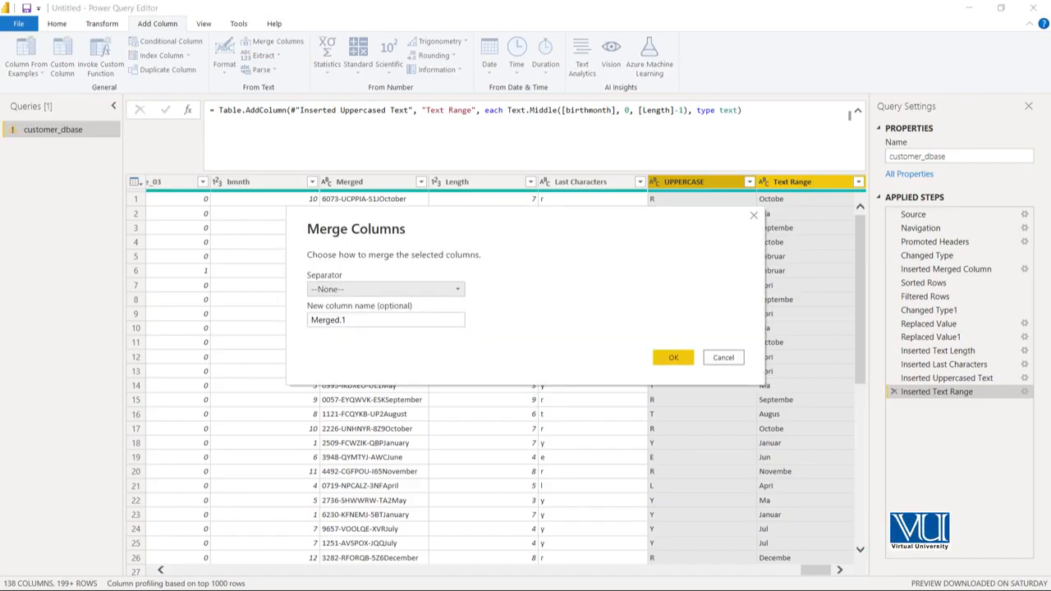
key("Tab")
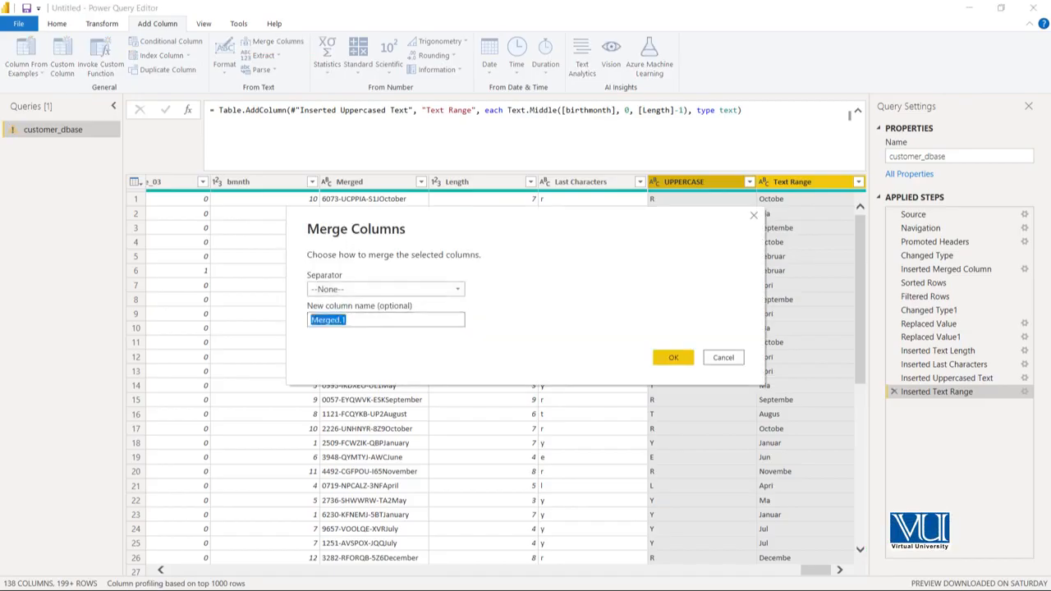
type("BM")
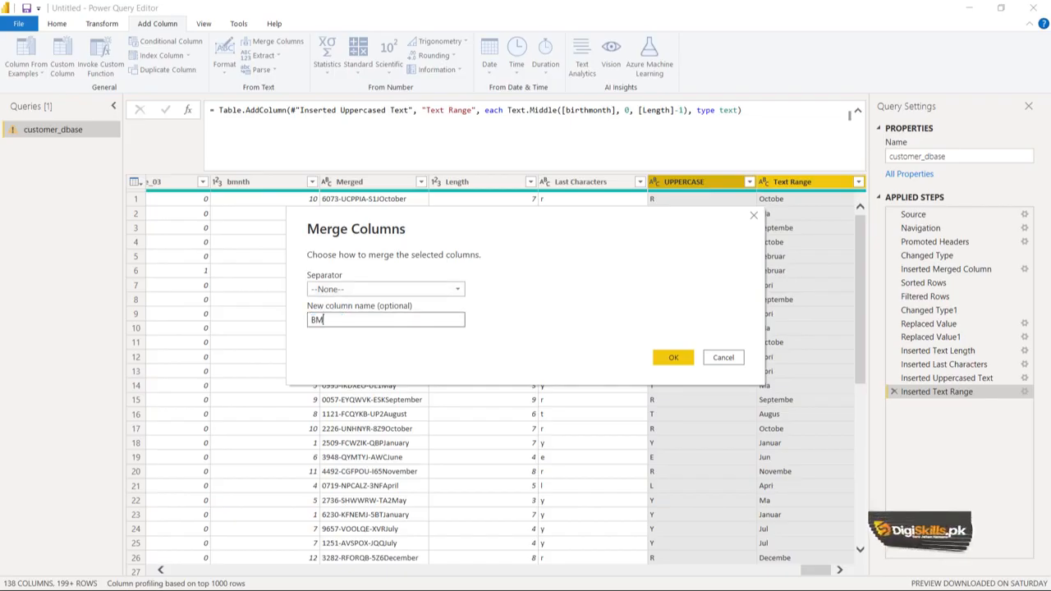
key("Return")
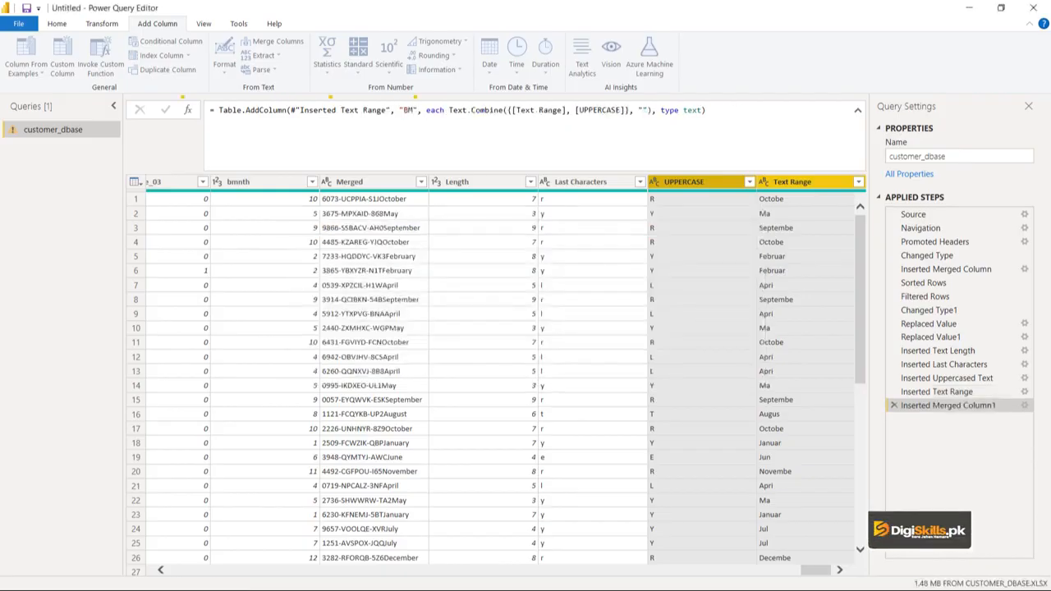